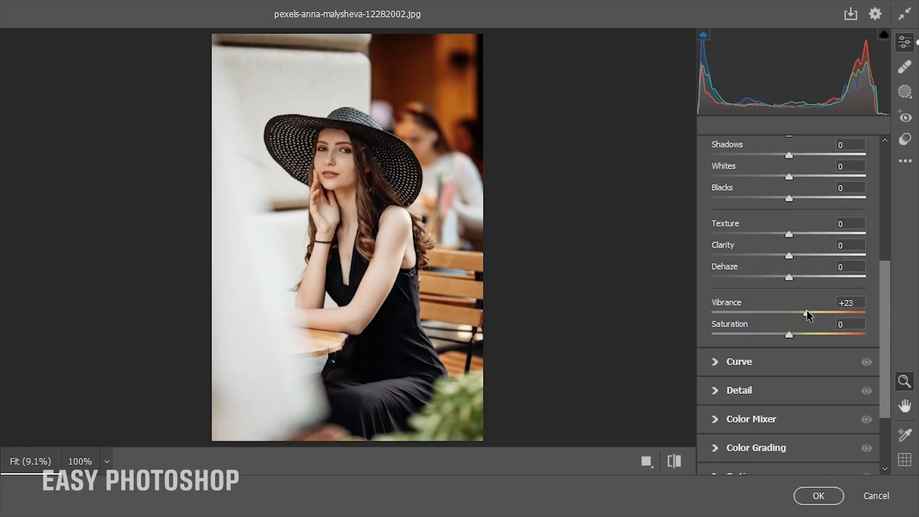
Set the Detail adjustments to Sharpening 115, Noise Reduction 14 and Color Noise Reduction 17
scroll(739, 231, "up", 5)
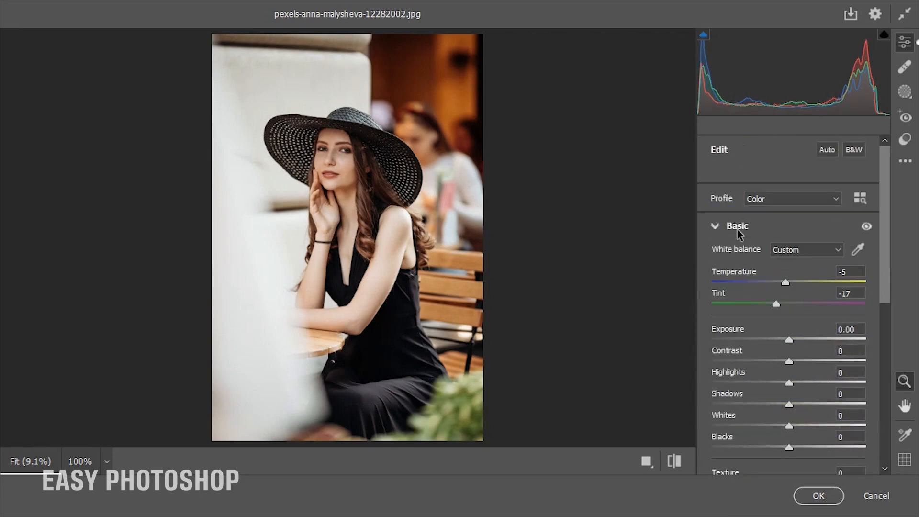
left_click(716, 226)
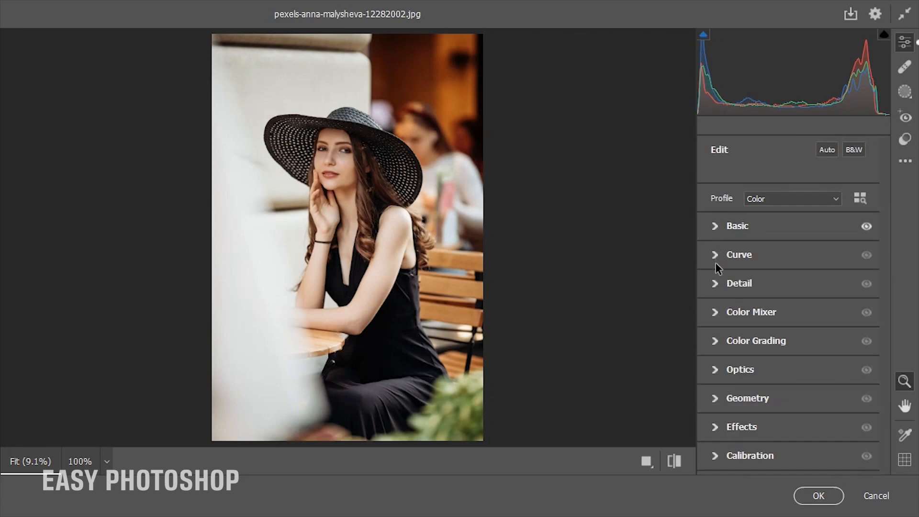
left_click(718, 282)
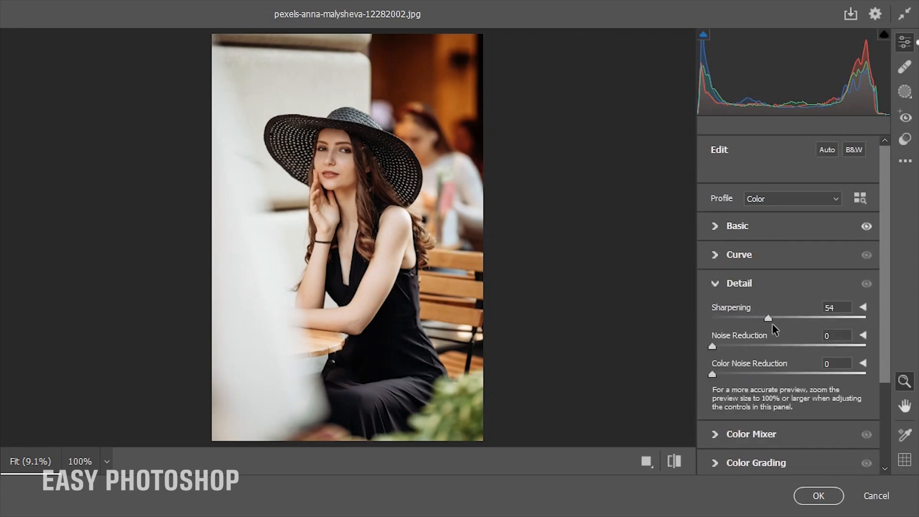
left_click_drag(781, 326, 832, 322)
left_click_drag(713, 348, 734, 355)
left_click_drag(717, 374, 739, 382)
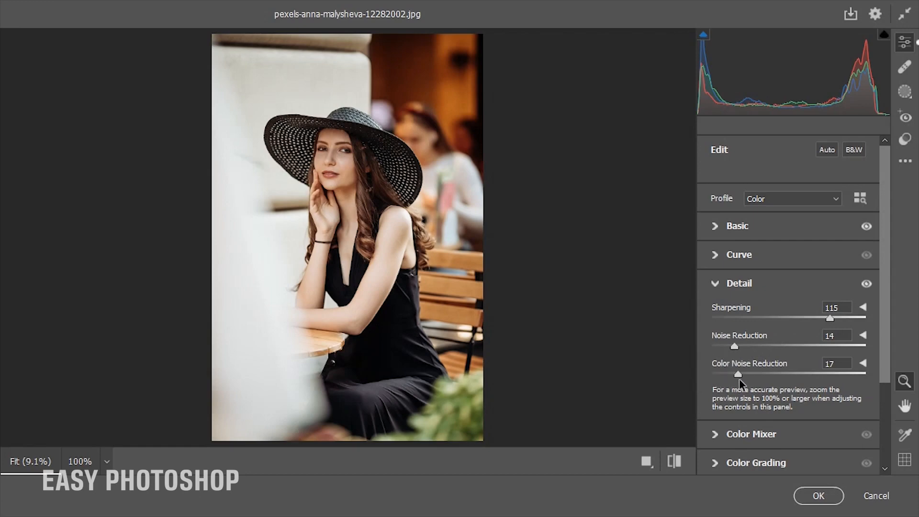
left_click(716, 285)
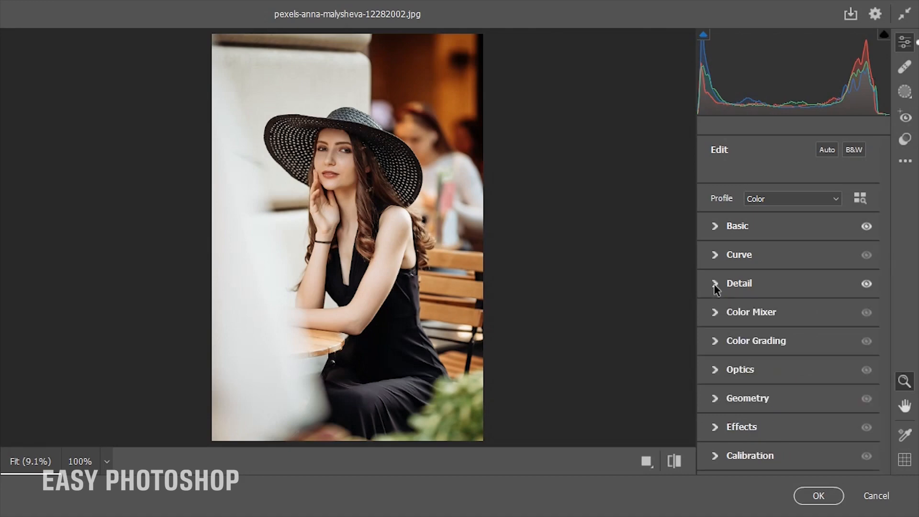
Set the Color Mixer hues to Reds +29, Oranges -16, Yellows -46, Greens +100, Aquas +77 and Blues -16
left_click(715, 313)
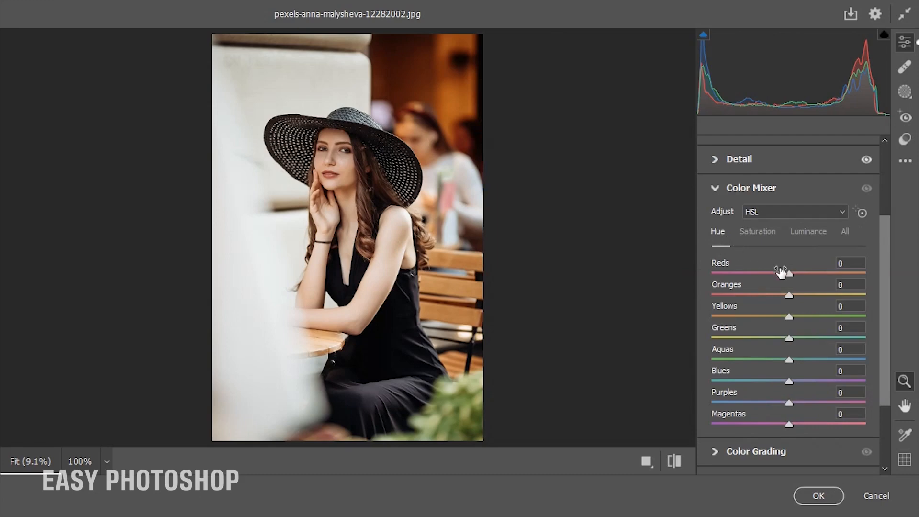
left_click_drag(791, 275, 812, 275)
left_click_drag(789, 295, 777, 296)
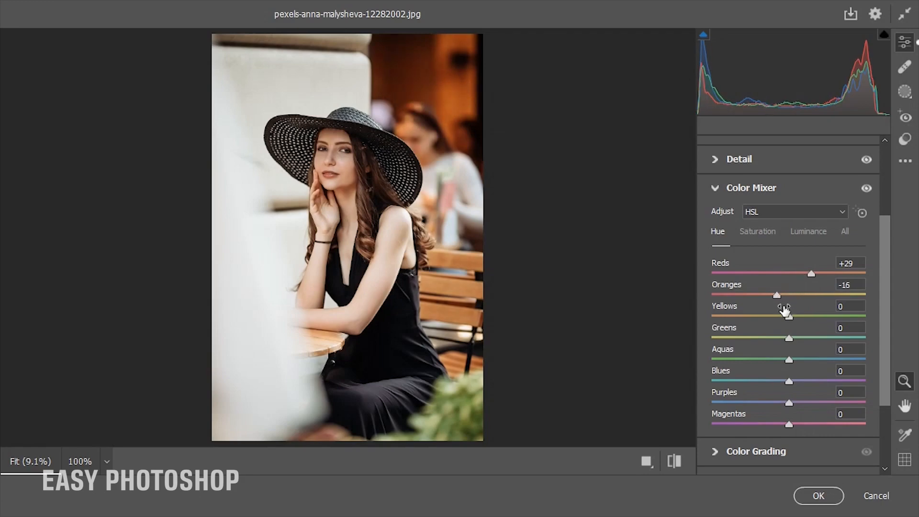
left_click_drag(789, 317, 754, 319)
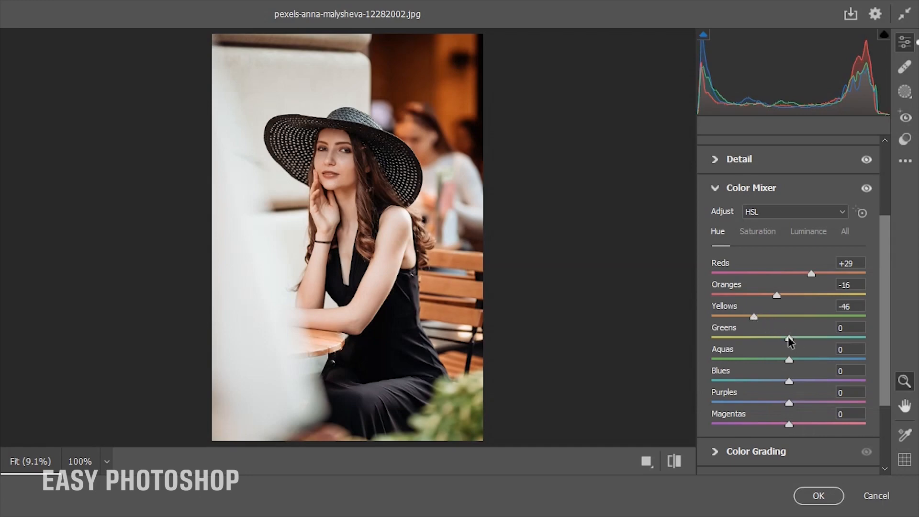
left_click_drag(789, 337, 876, 349)
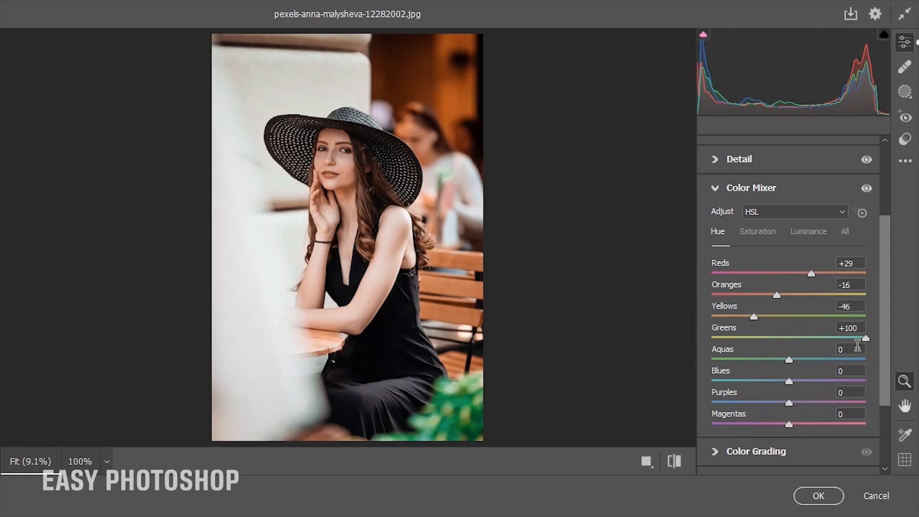
left_click_drag(789, 360, 847, 361)
left_click_drag(790, 383, 779, 387)
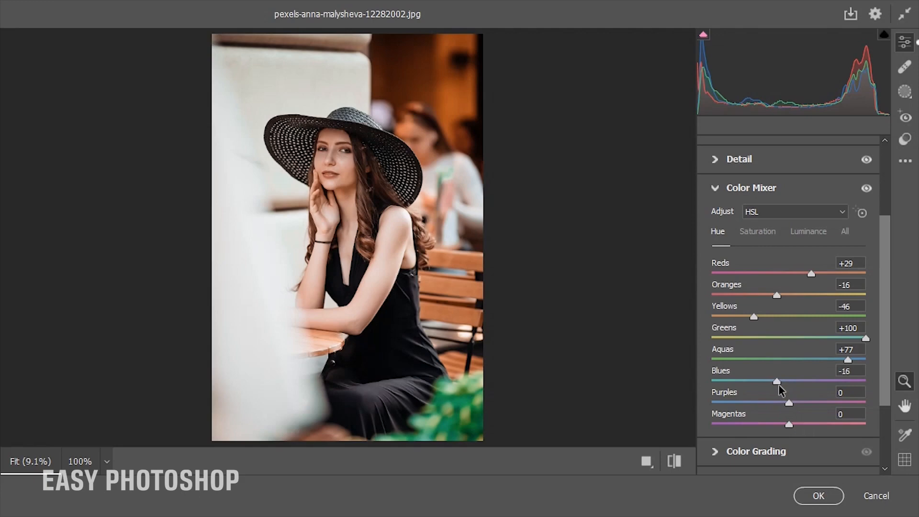
left_click_drag(779, 385, 778, 385)
Set the Color Mixer saturation to Reds +26, Oranges +45, Yellows -100 and Greens -100, lower Aquas slightly and raise Blues
left_click(758, 233)
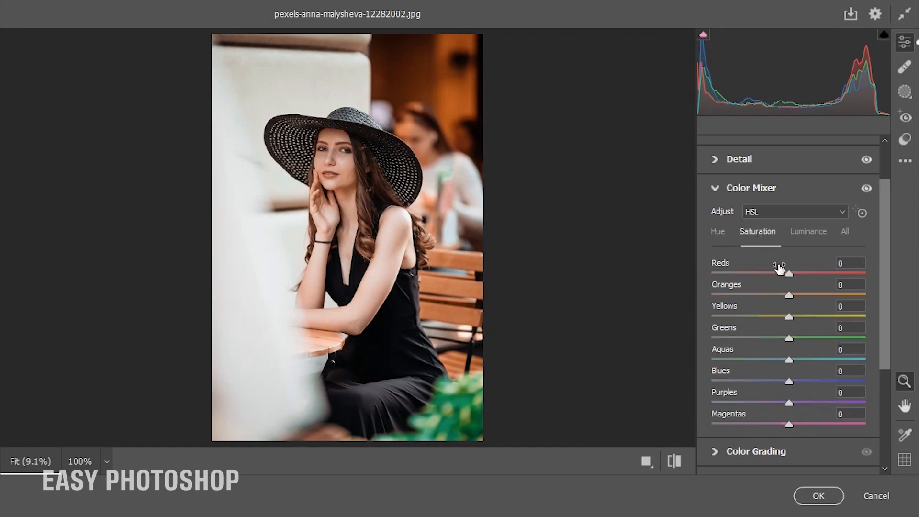
left_click_drag(789, 274, 822, 299)
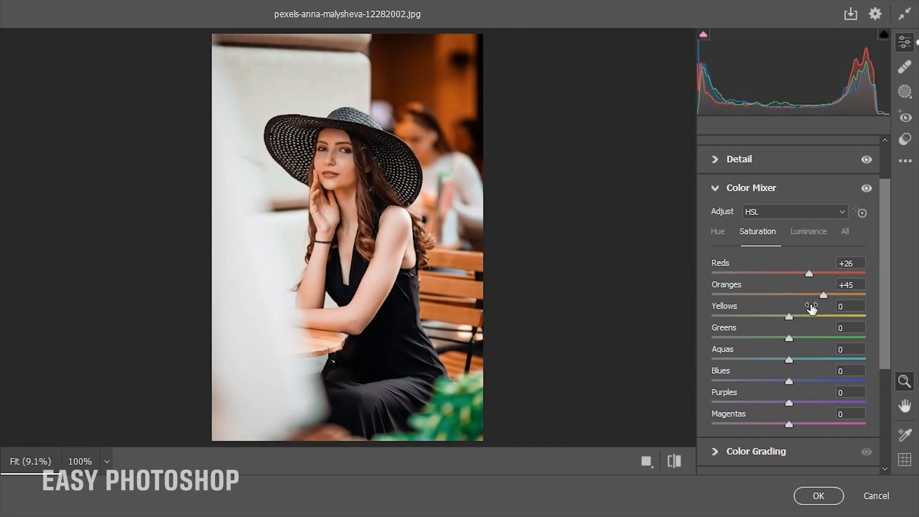
left_click_drag(789, 317, 707, 329)
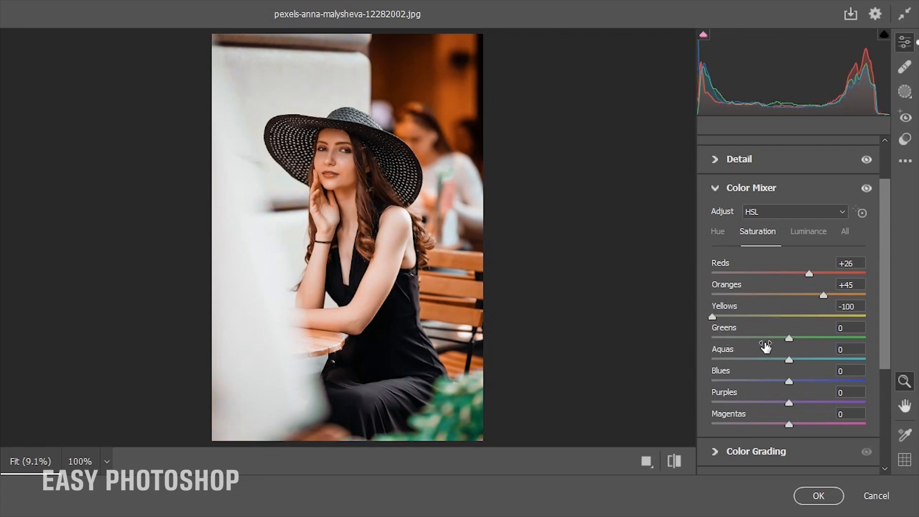
left_click_drag(788, 337, 697, 339)
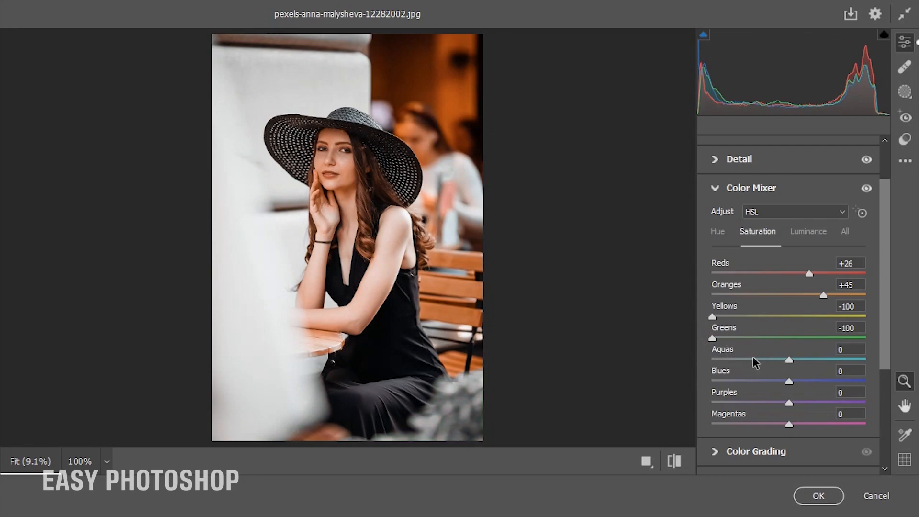
left_click_drag(788, 358, 786, 360)
left_click_drag(788, 381, 808, 387)
Set the Color Mixer luminance to Oranges +30, Yellows -2, Greens -53, Aquas -6 and Blues -66
left_click(808, 232)
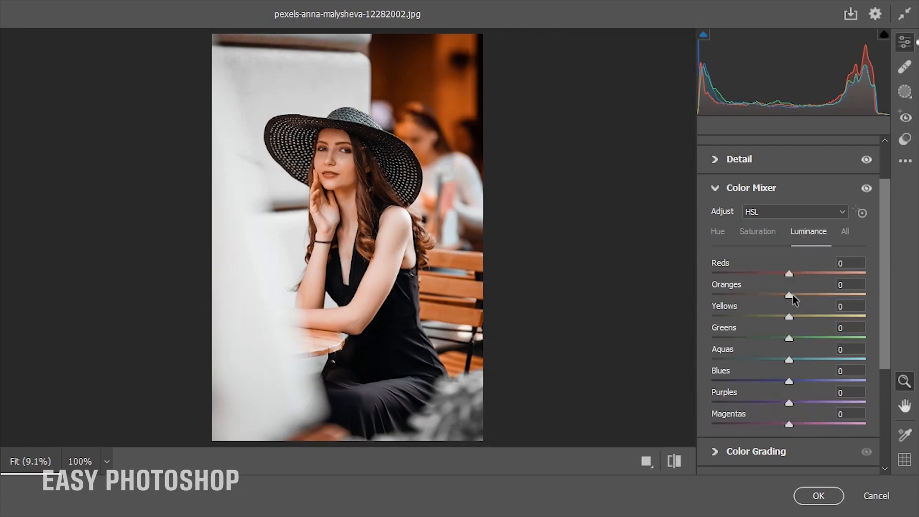
left_click_drag(791, 295, 812, 303)
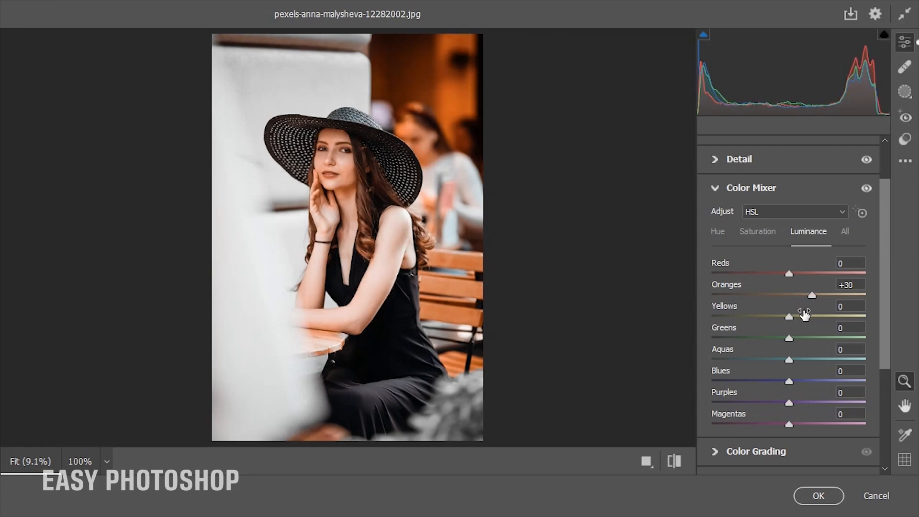
left_click_drag(791, 322, 791, 324)
left_click_drag(788, 337, 748, 339)
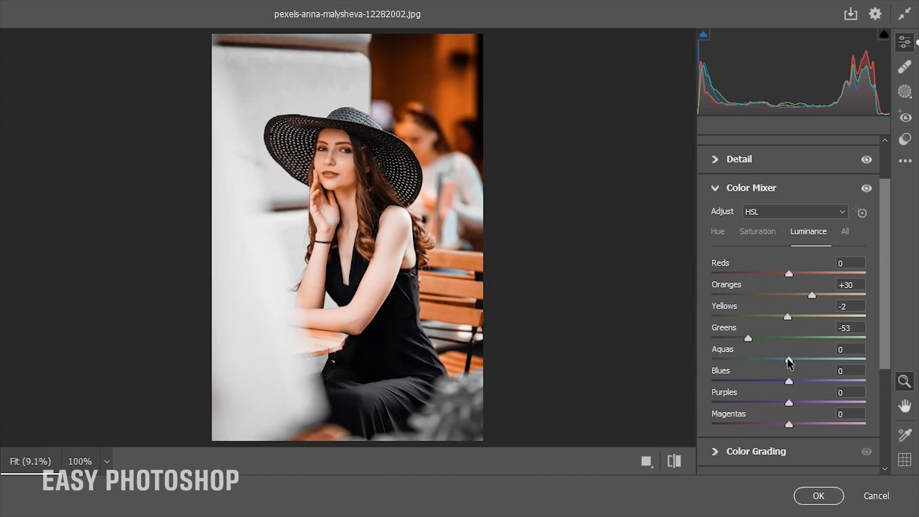
left_click_drag(789, 360, 784, 359)
left_click_drag(789, 381, 738, 383)
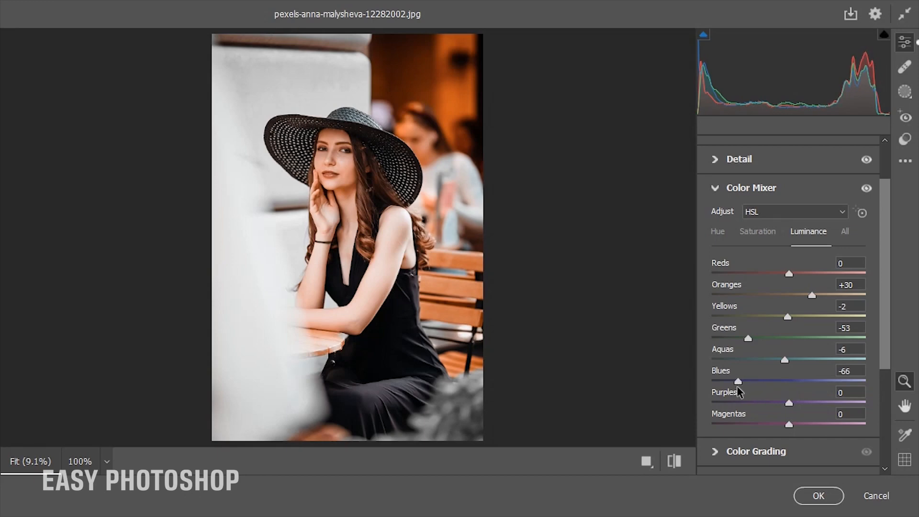
left_click(717, 190)
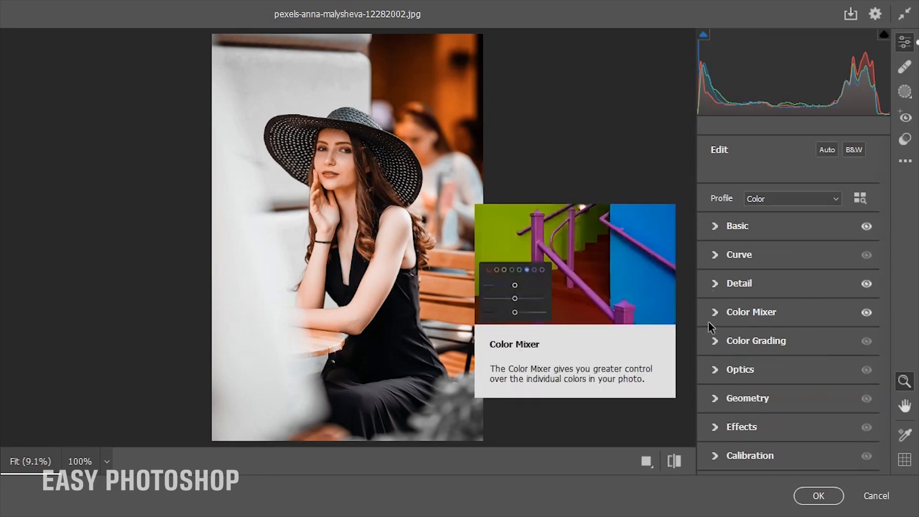
Color grade the shadows with Hue 232 and Saturation 28, and set Blending to 100 and Balance to +19
left_click(715, 342)
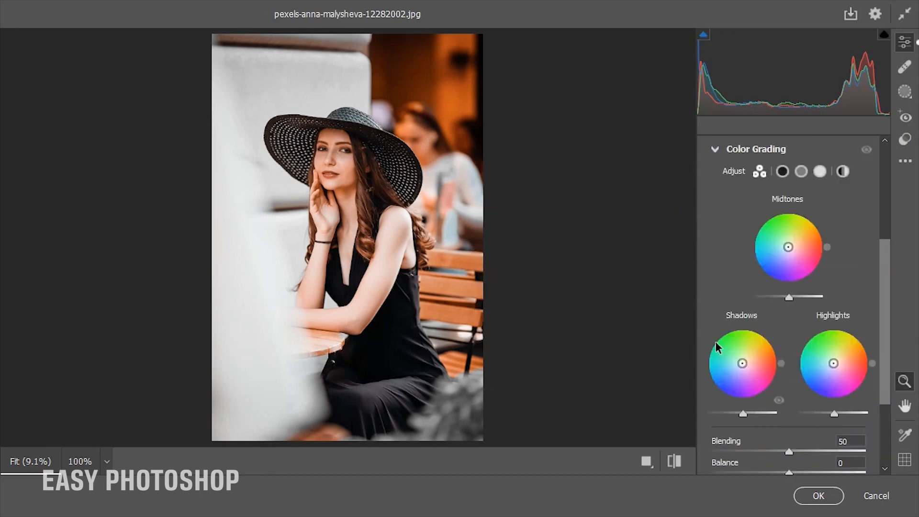
left_click(783, 172)
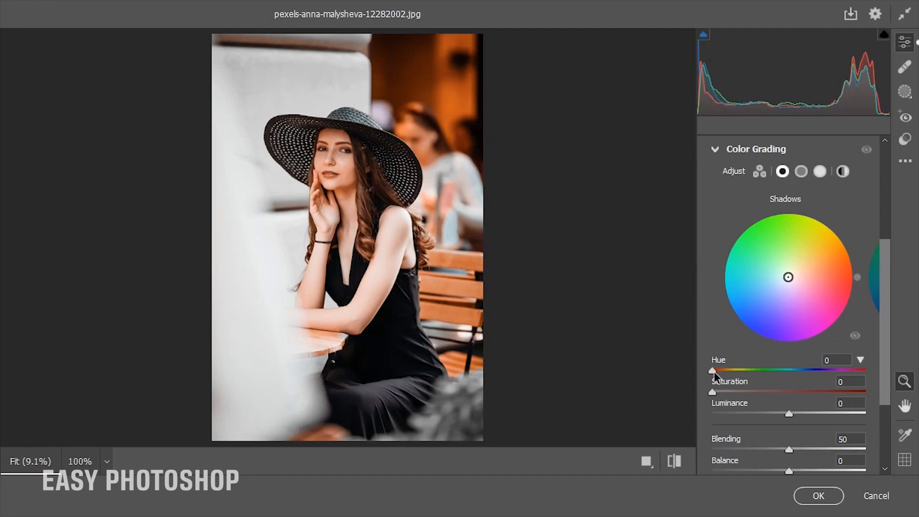
left_click_drag(715, 373, 813, 378)
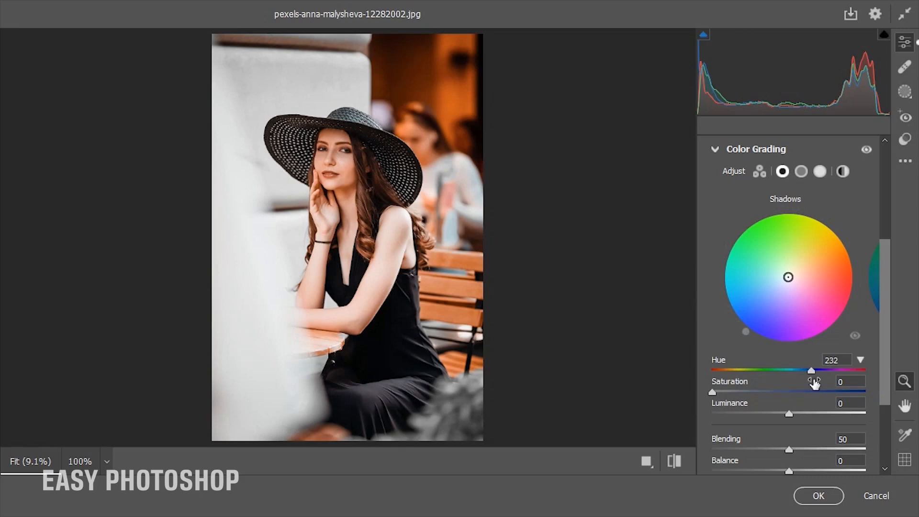
left_click_drag(713, 392, 756, 395)
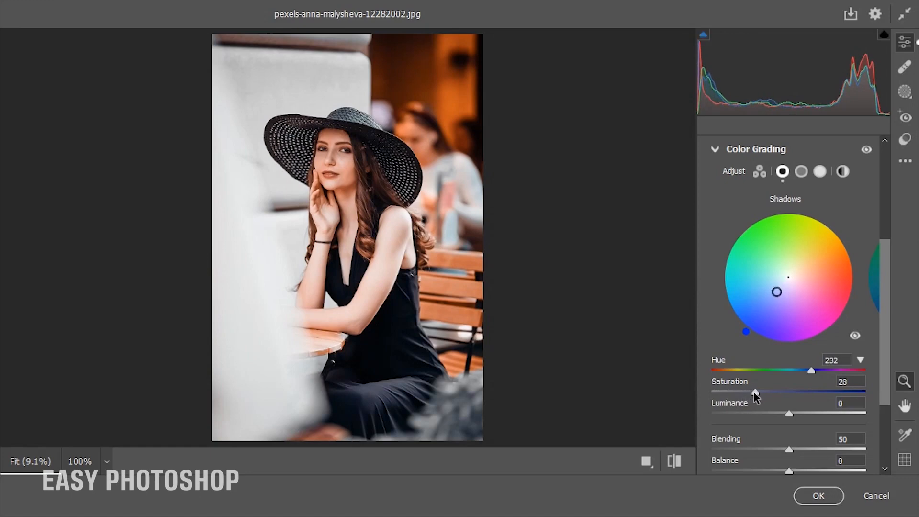
scroll(793, 433, "down", 3)
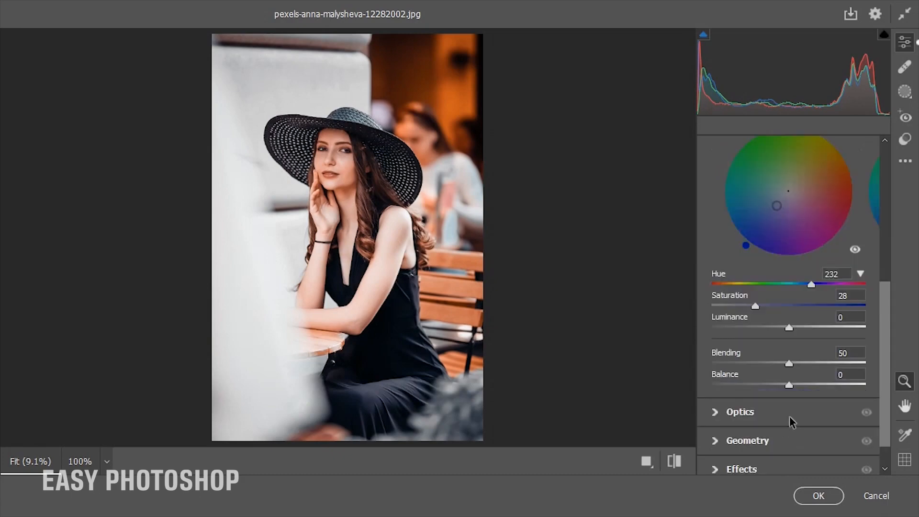
left_click_drag(789, 364, 866, 389)
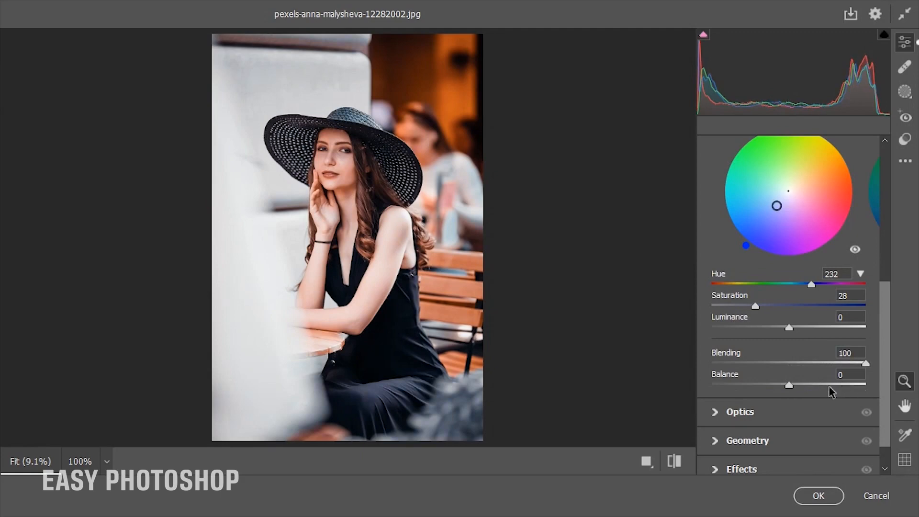
mouse_move(790, 386)
left_mouse_down()
mouse_move(810, 388)
mouse_move(802, 391)
left_mouse_up()
left_click_drag(886, 365, 884, 313)
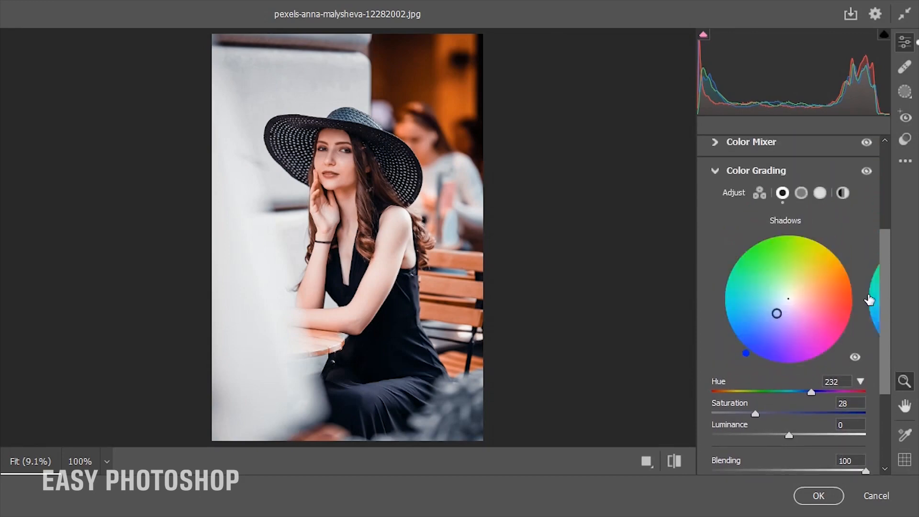
left_click(802, 194)
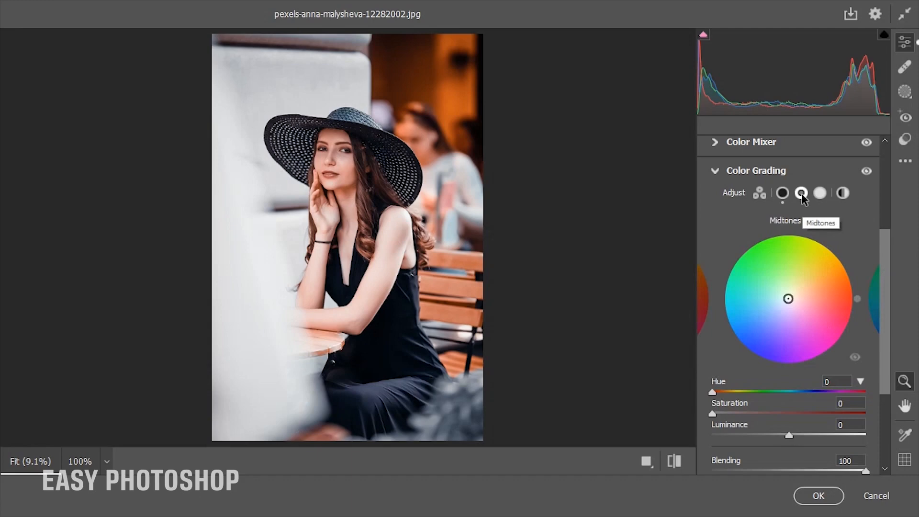
left_click_drag(886, 261, 886, 289)
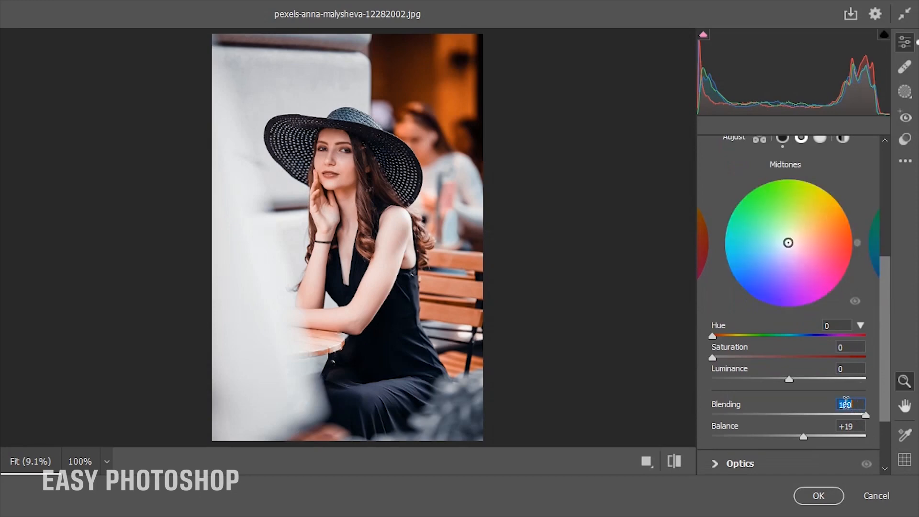
left_click(856, 426)
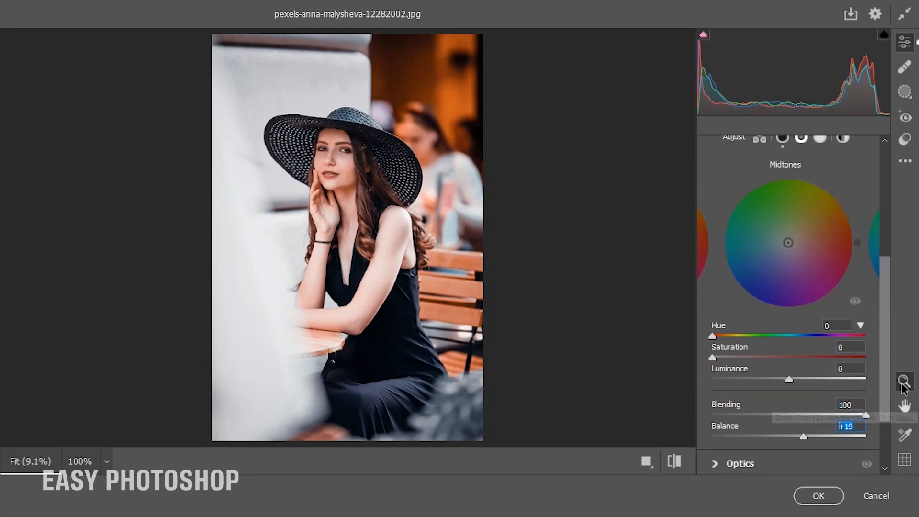
Color grade the highlights with Hue 59 and Saturation 59
scroll(712, 374, "up", 2)
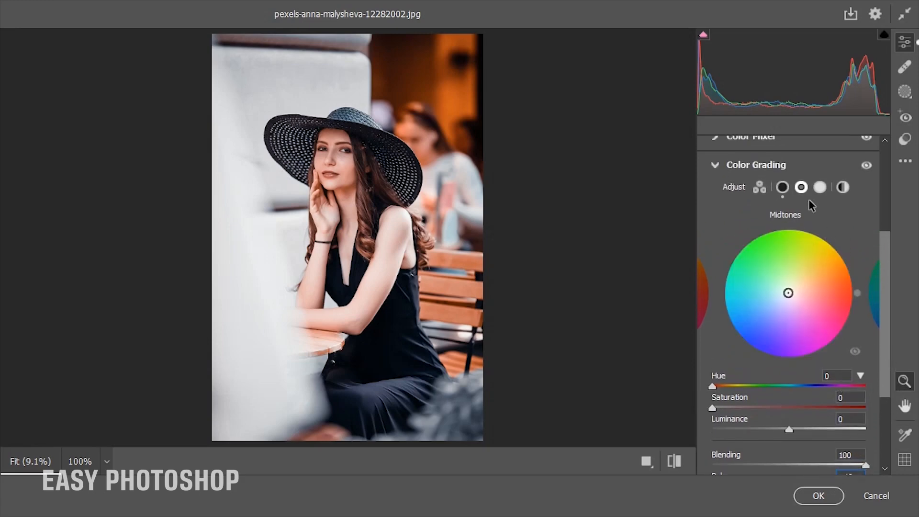
left_click(820, 189)
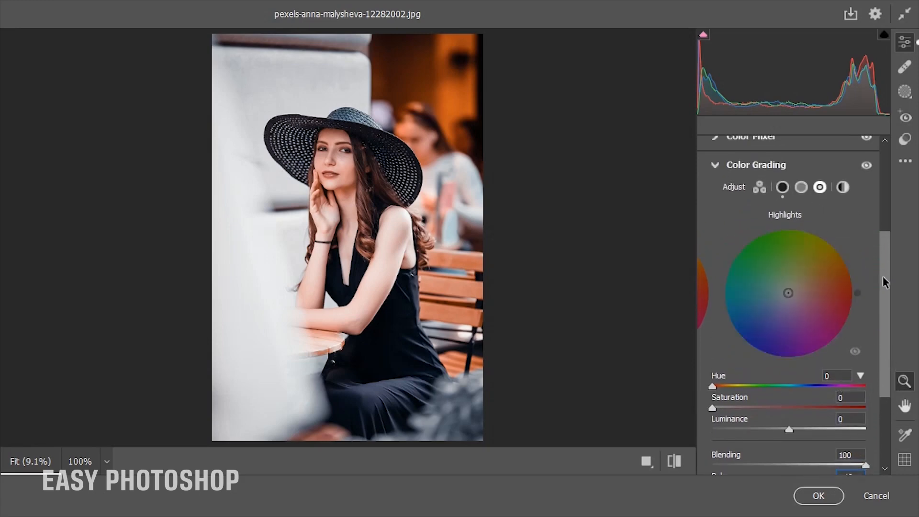
left_click_drag(884, 282, 885, 287)
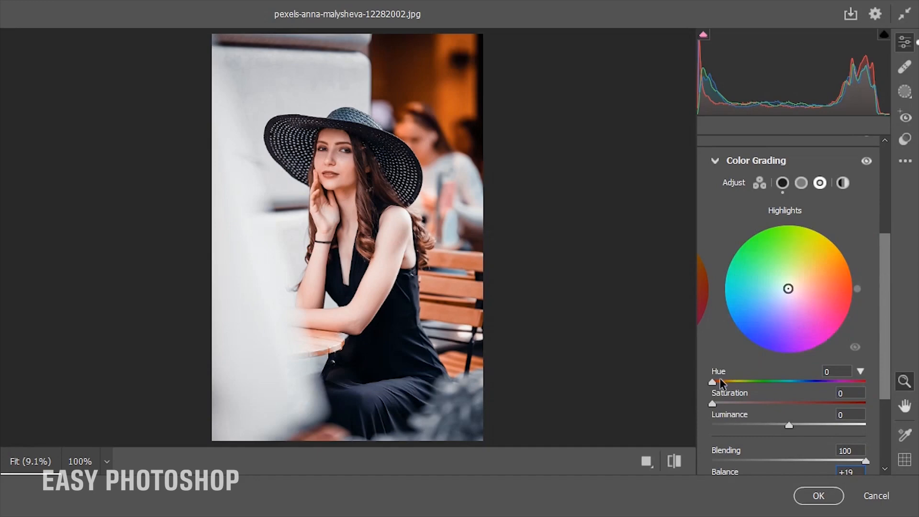
mouse_move(714, 382)
left_mouse_down()
mouse_move(750, 382)
mouse_move(739, 388)
left_mouse_up()
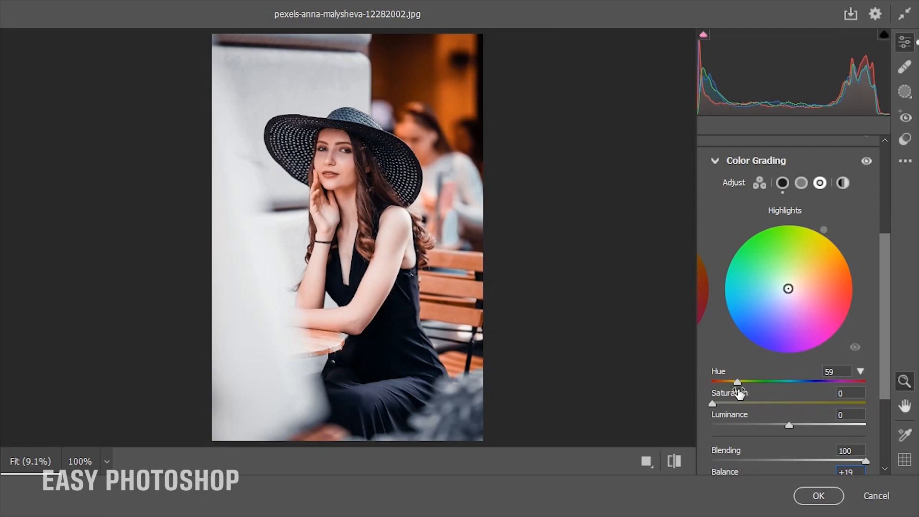
mouse_move(713, 404)
left_mouse_down()
mouse_move(724, 413)
mouse_move(804, 416)
left_mouse_up()
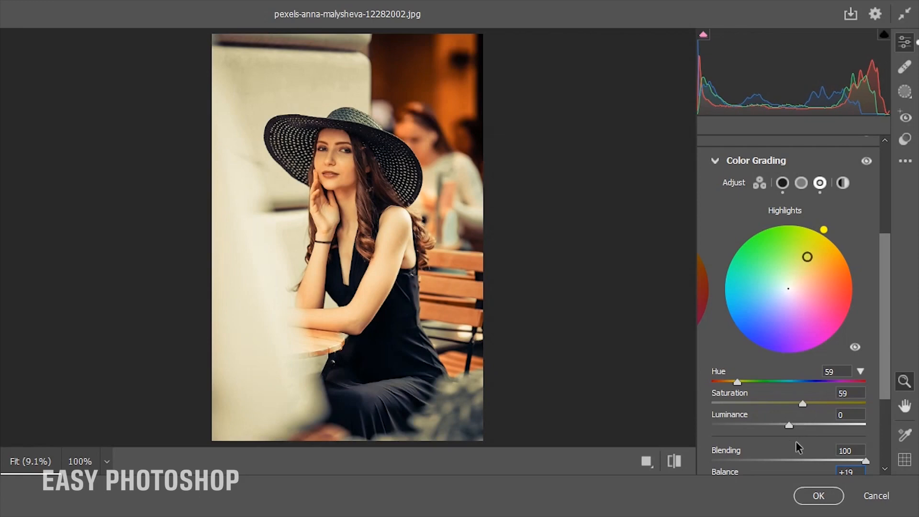
left_click_drag(886, 392, 887, 420)
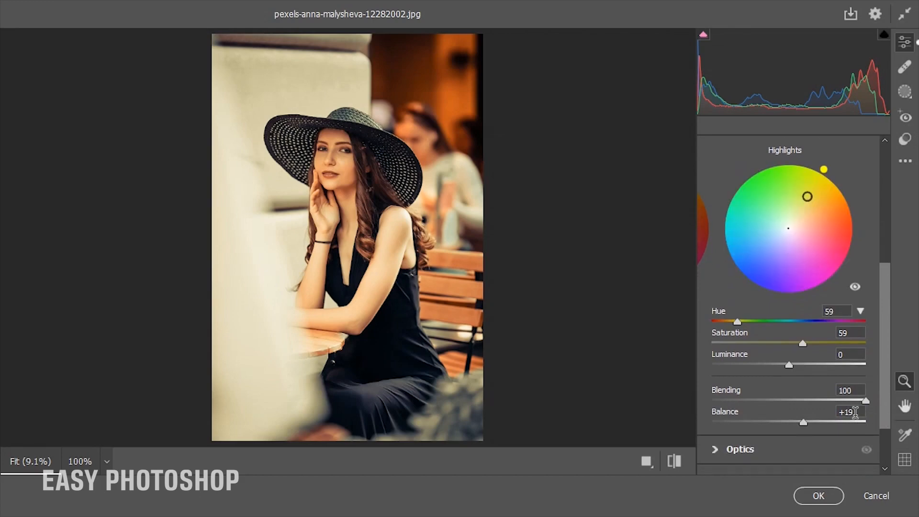
In the Calibration settings, set the Green Primary hue to +43 and the Blue Primary hue to -12
left_click(851, 391)
left_click_drag(884, 360, 883, 318)
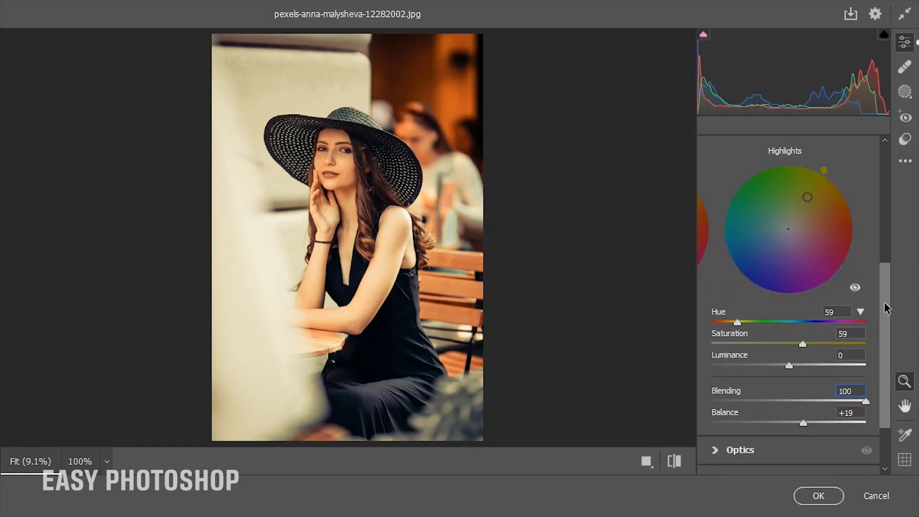
scroll(887, 308, "up", 3)
left_click(715, 177)
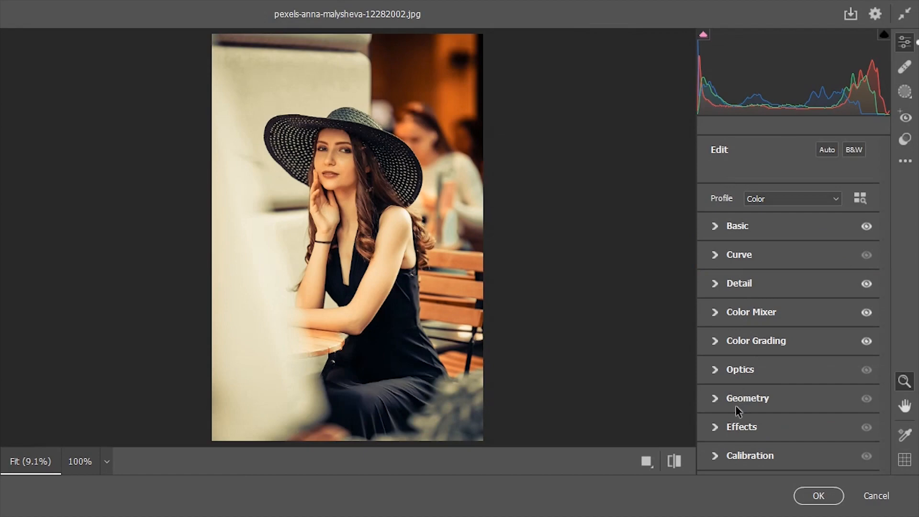
left_click(718, 456)
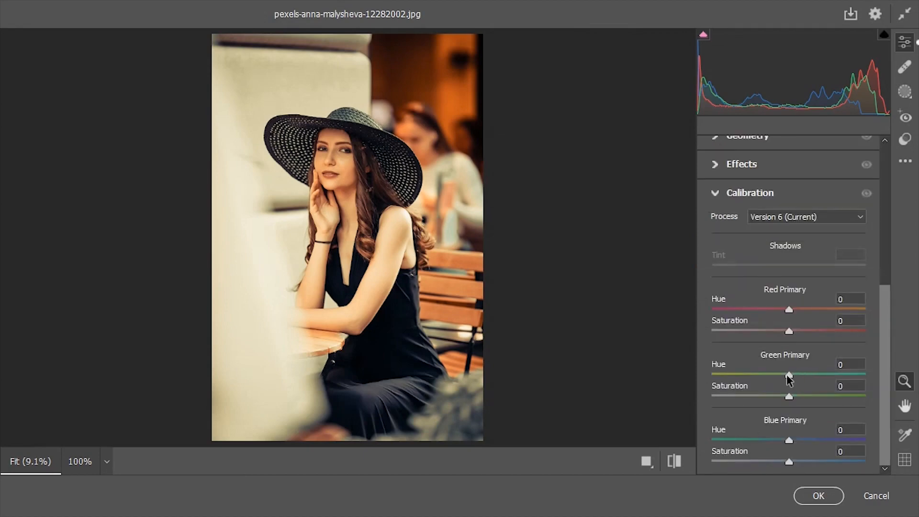
left_click_drag(789, 376, 823, 384)
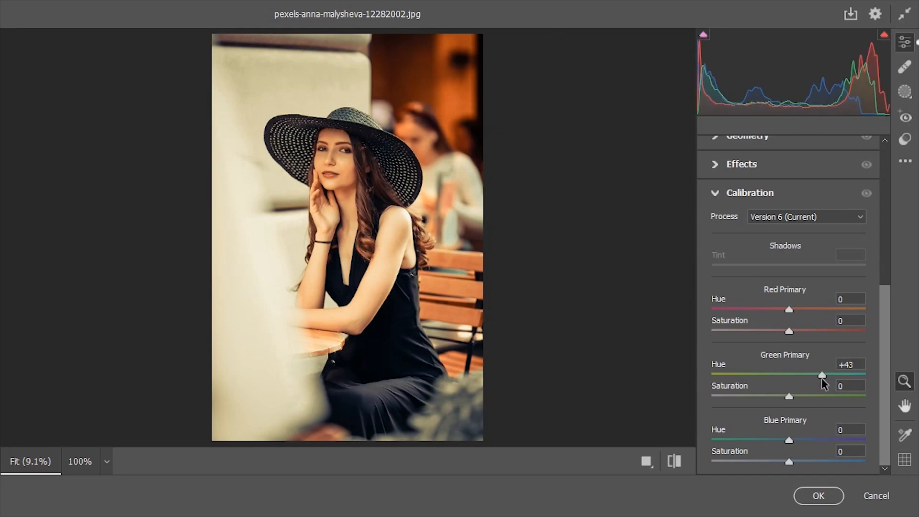
left_click_drag(787, 441, 778, 442)
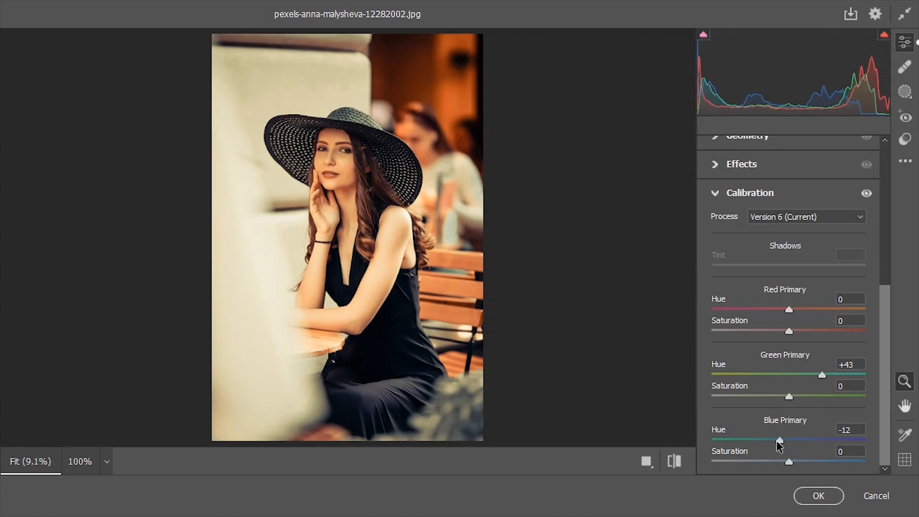
Compare the before and after views of the portrait, and apply the Camera Raw adjustments to the layer
left_click(674, 461)
left_click(675, 462)
left_click(674, 461)
left_click(674, 461)
left_click(818, 496)
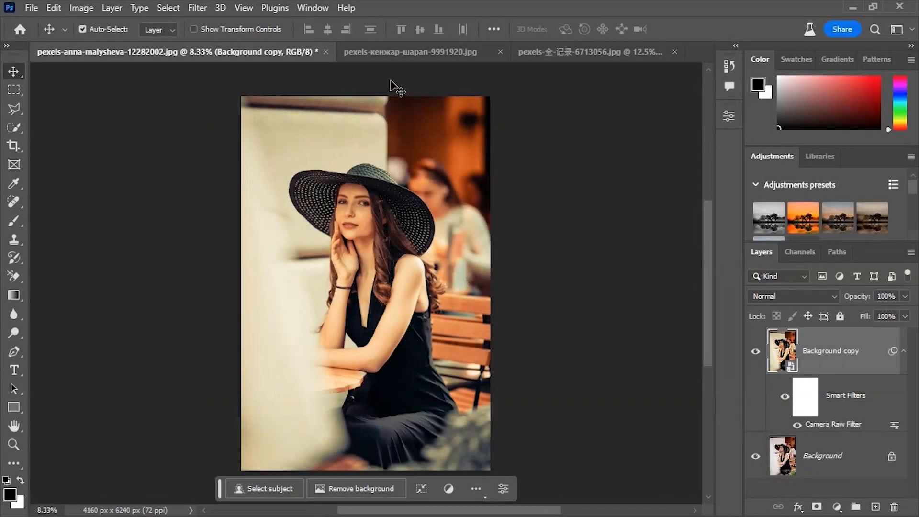
Switch to the document of the woman in the white jacket and compare it with and without the graded Background copy layer
left_click(391, 53)
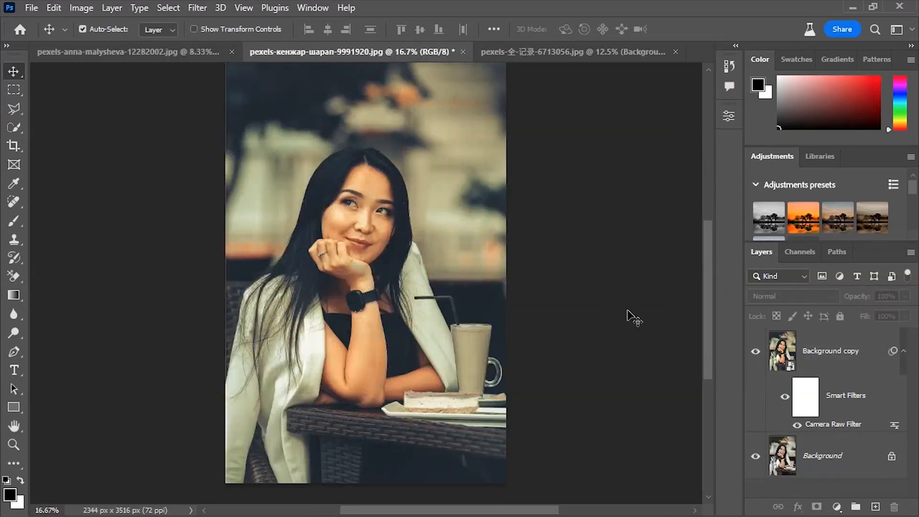
left_click(756, 353)
left_click(756, 352)
left_click(756, 353)
left_click(757, 352)
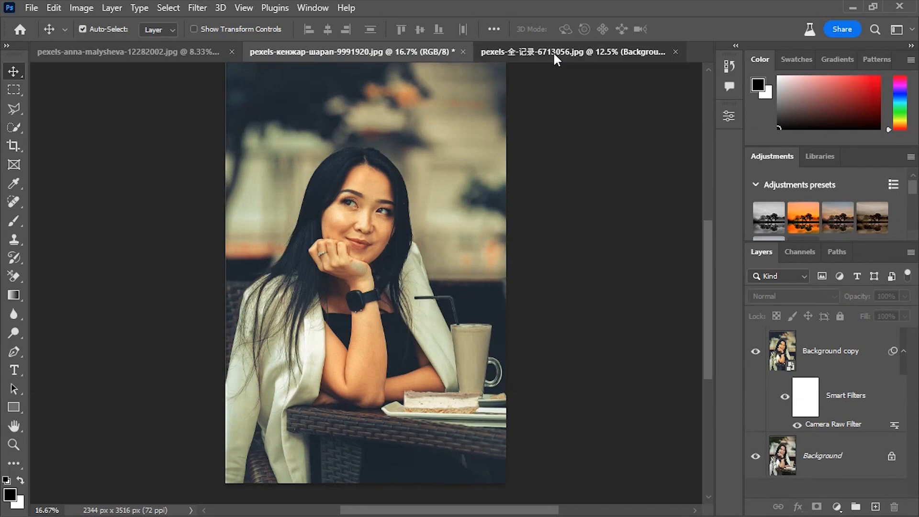
Switch to the red hat portrait document and compare it with and without its Background copy layer
left_click(553, 51)
left_click(756, 355)
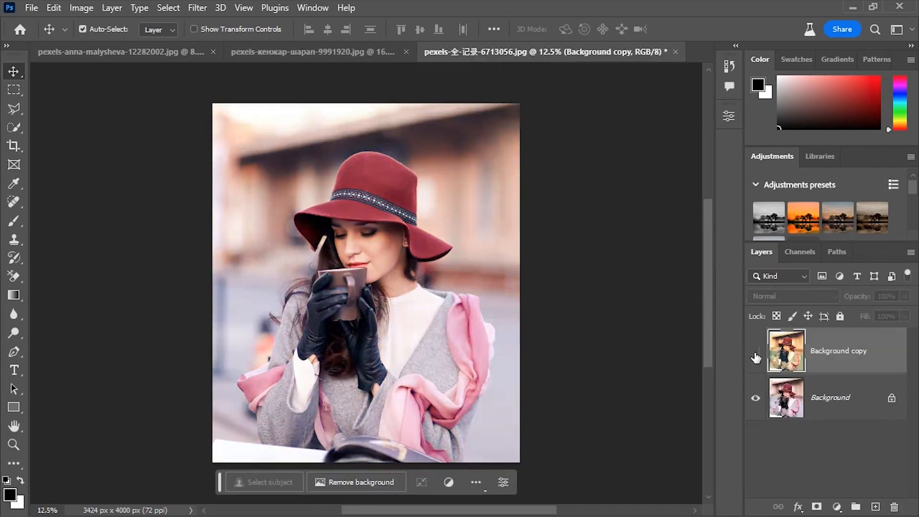
left_click(756, 354)
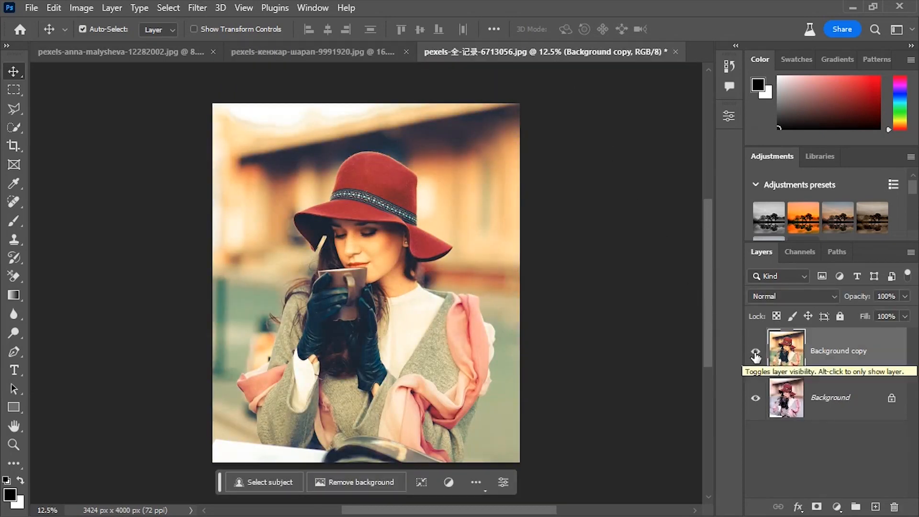
left_click(756, 355)
left_click(756, 355)
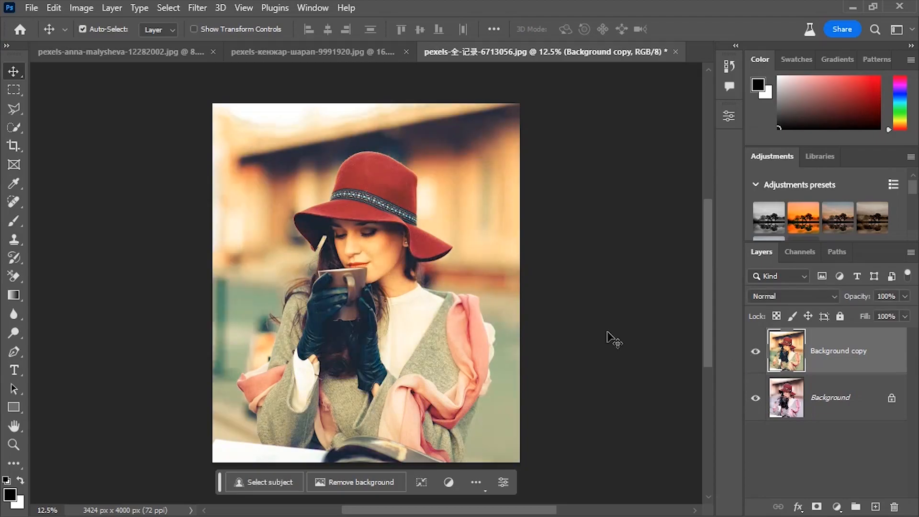